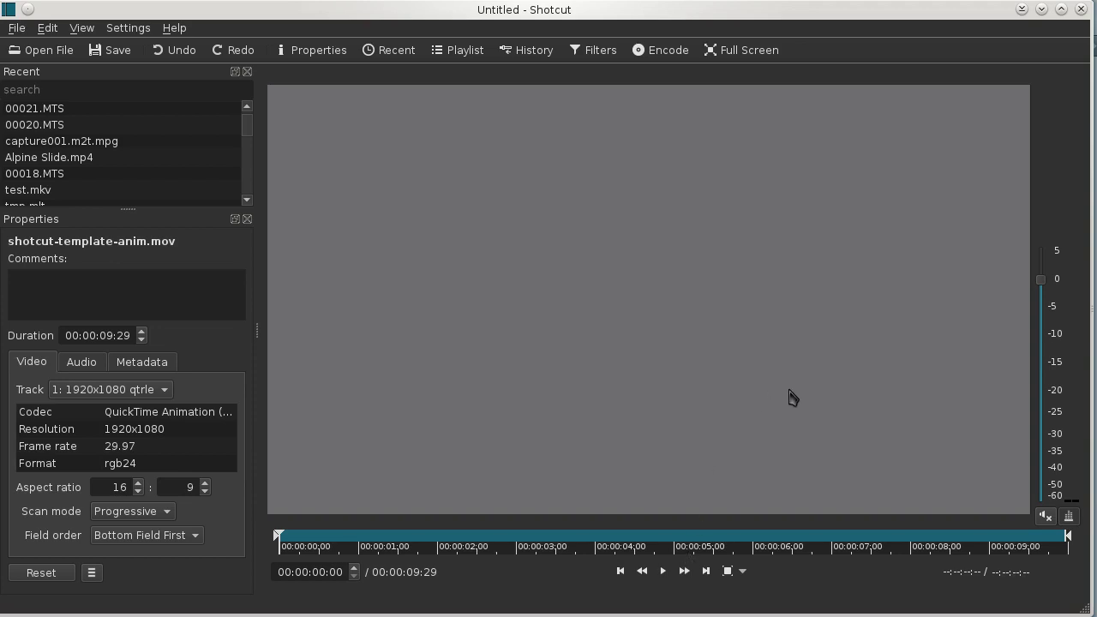
{"action": "left_click", "coordinate": [663, 572]}
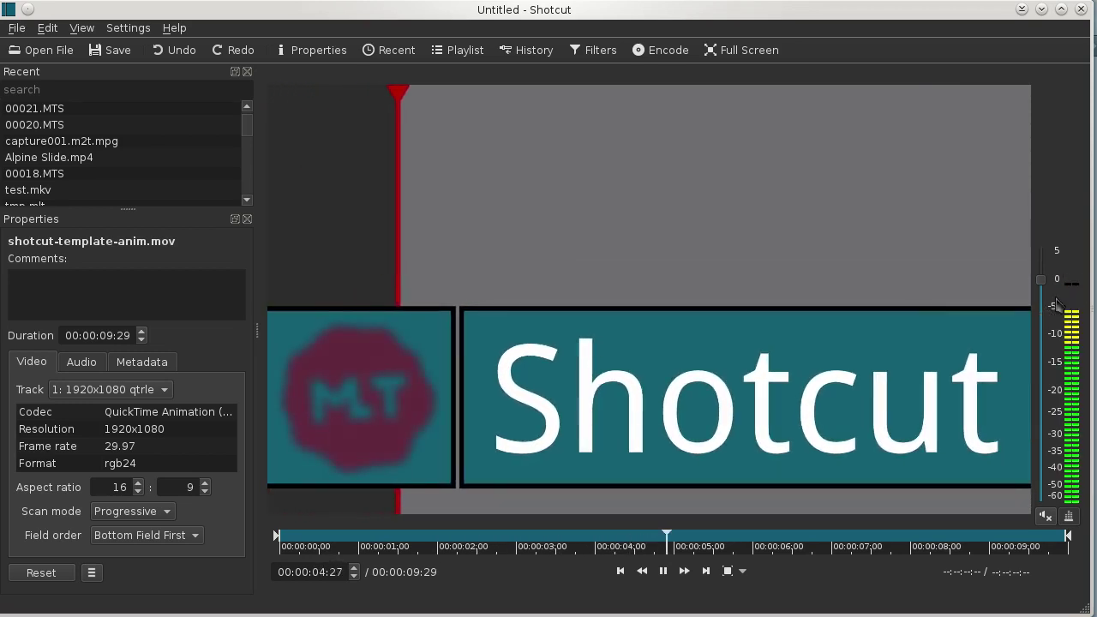
{"action": "left_click", "coordinate": [665, 574]}
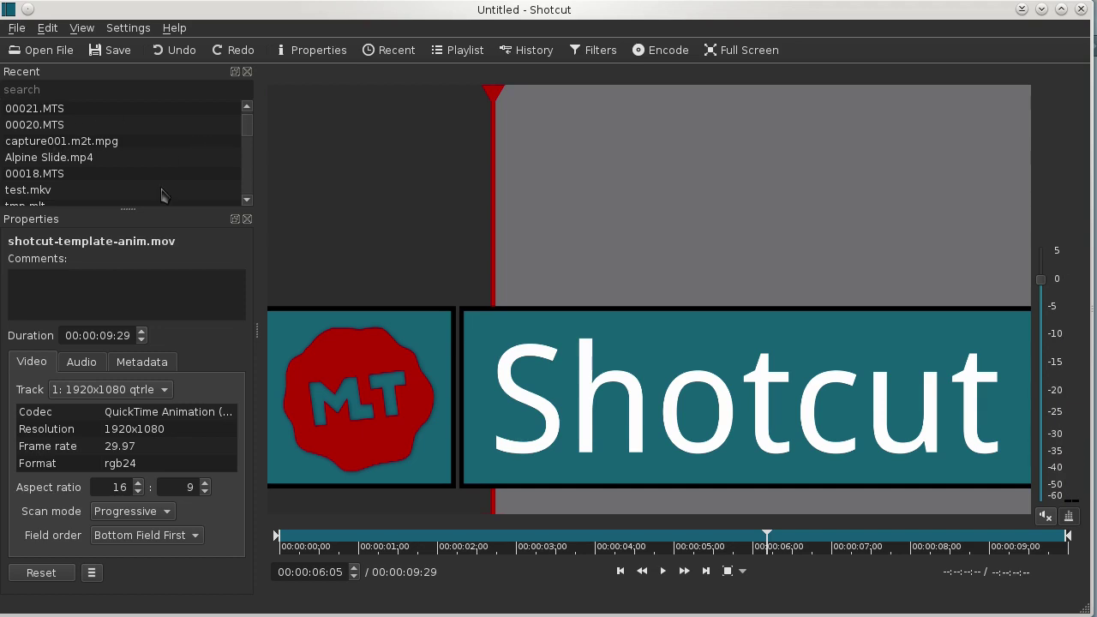
{"action": "left_click", "coordinate": [53, 174]}
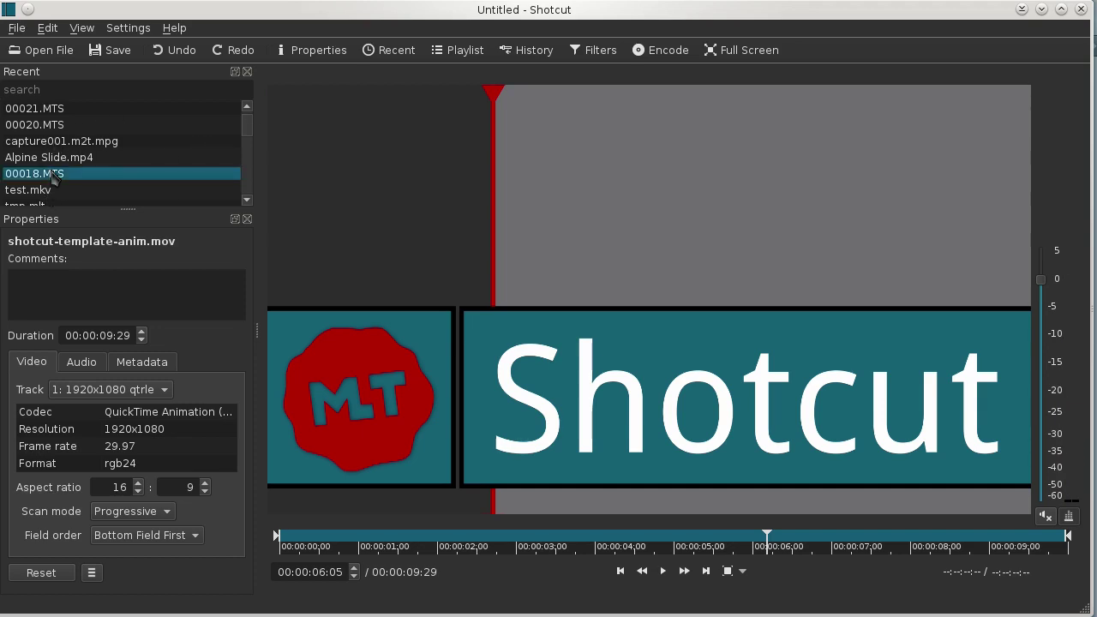
{"action": "double_click", "coordinate": [52, 175]}
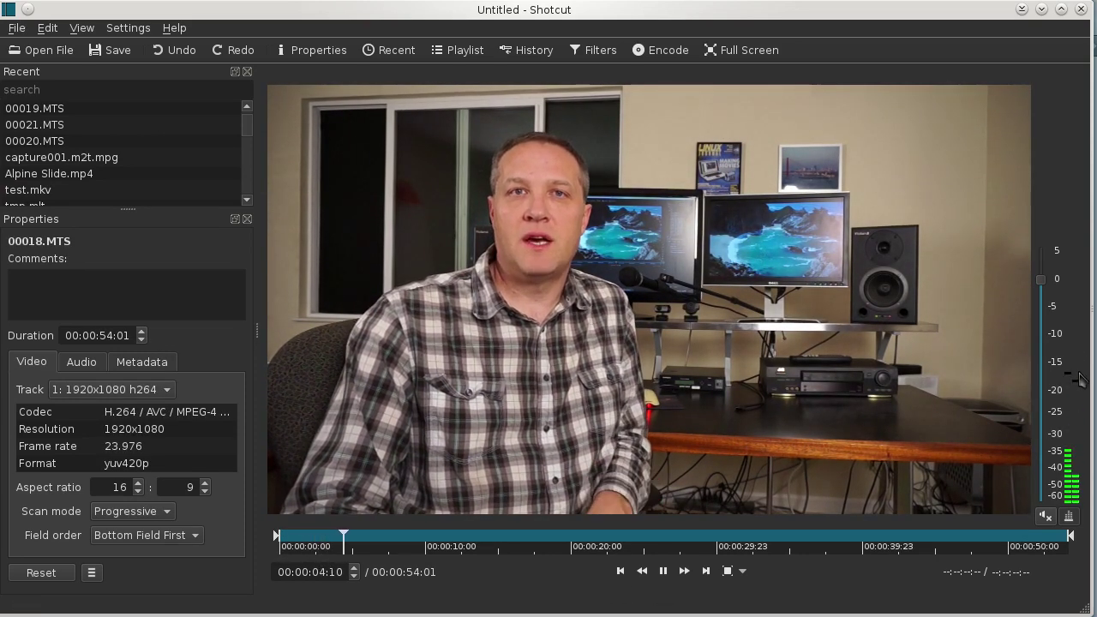
{"action": "left_click", "coordinate": [662, 572]}
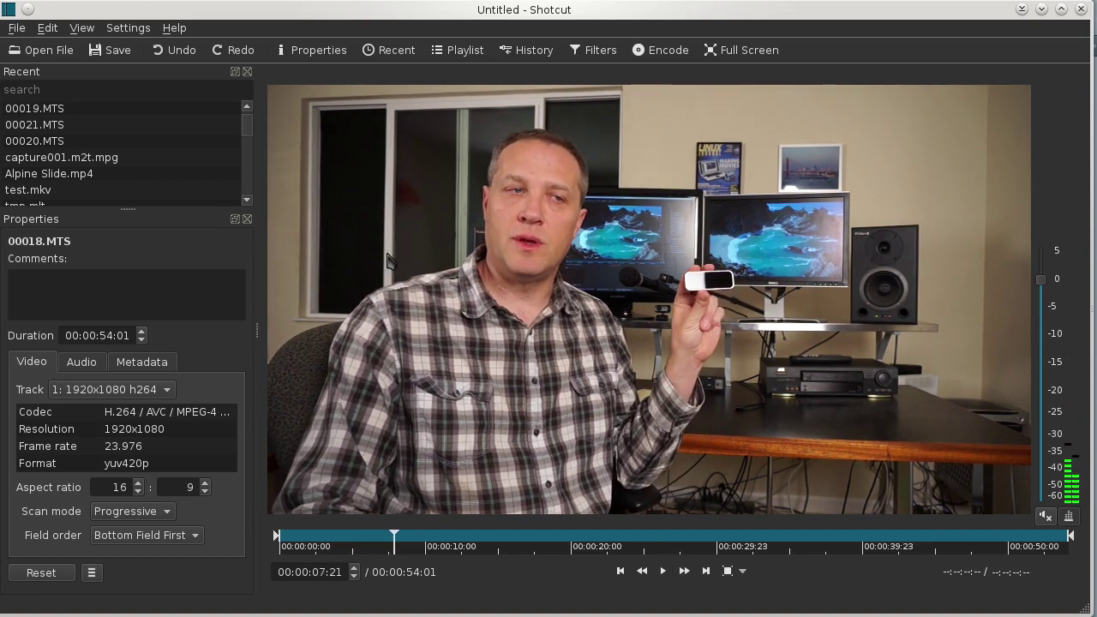
{"action": "left_click", "coordinate": [70, 172]}
{"action": "left_click", "coordinate": [75, 158]}
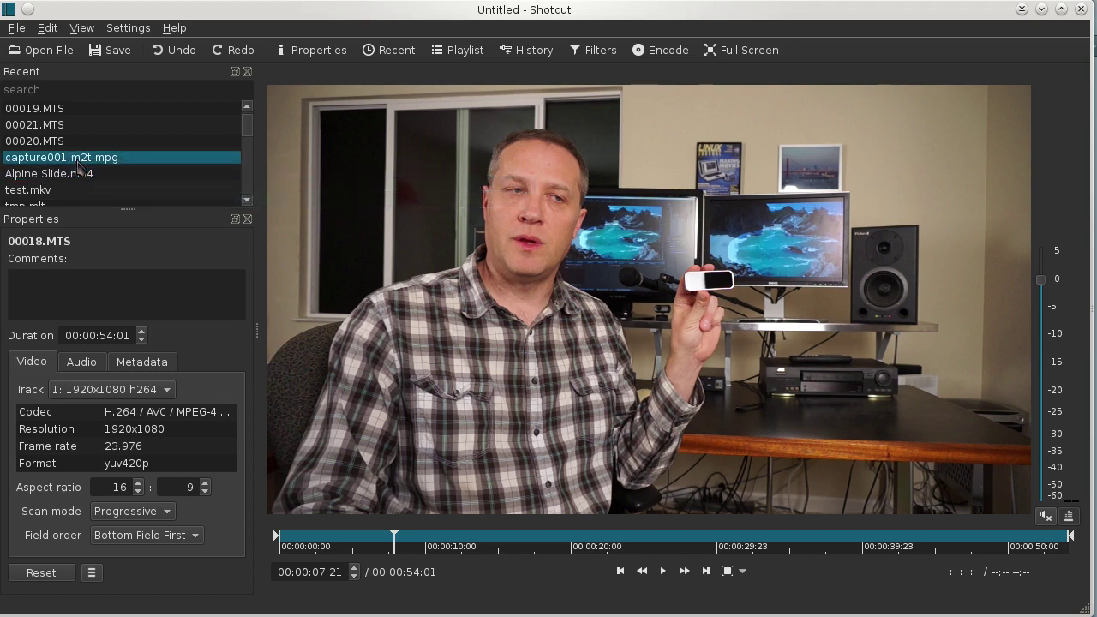
{"action": "scroll", "coordinate": [144, 125], "scroll_direction": "up", "scroll_amount": 1}
{"action": "double_click", "coordinate": [120, 126]}
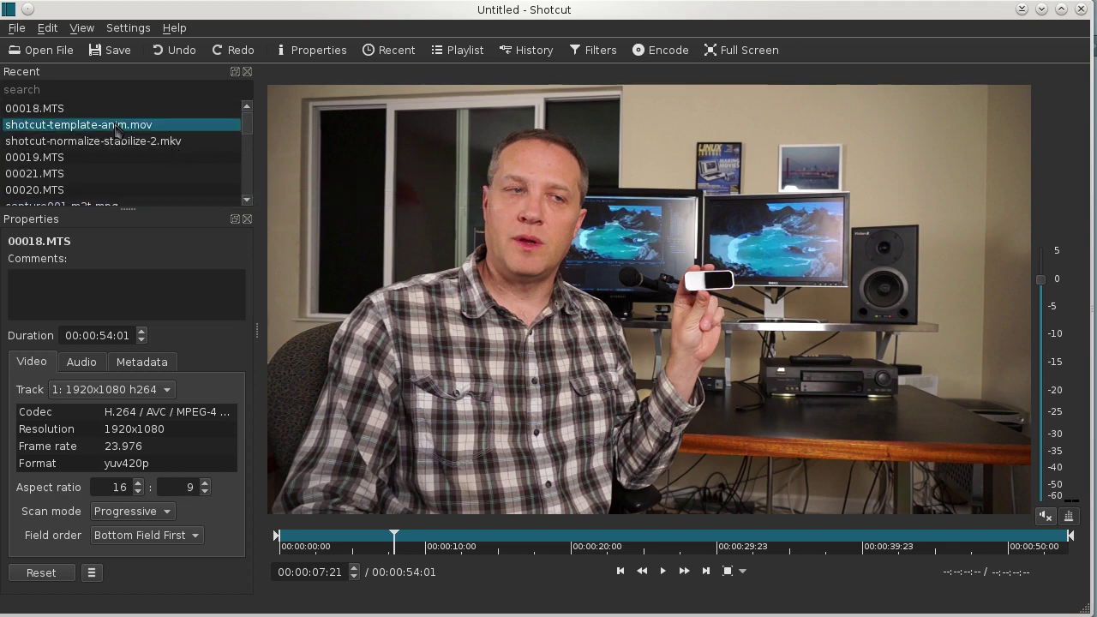
- Pause the animation clip and give it a Normalize audio filter with RMS Power at -12.0 dB
{"action": "key", "text": "space"}
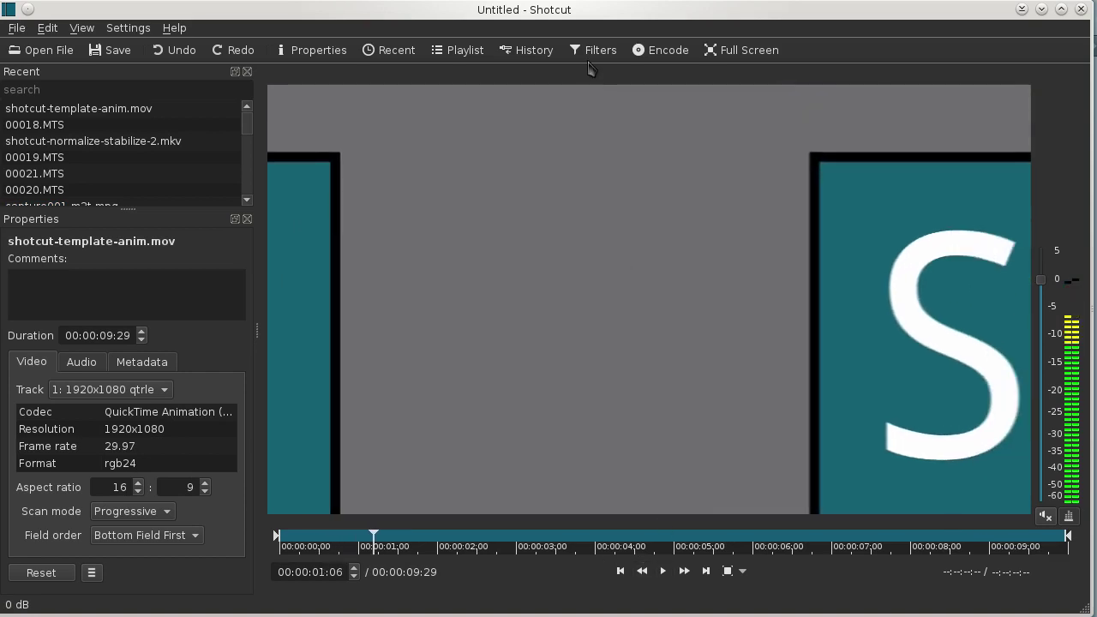
{"action": "left_click", "coordinate": [593, 49]}
{"action": "left_click", "coordinate": [293, 584]}
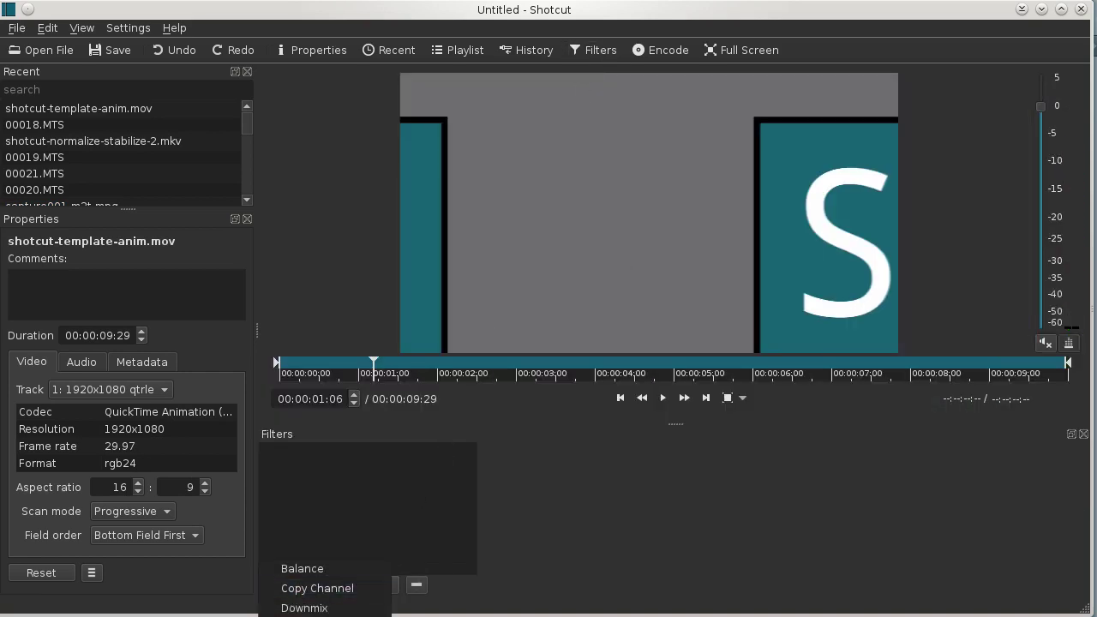
{"action": "left_click", "coordinate": [304, 608]}
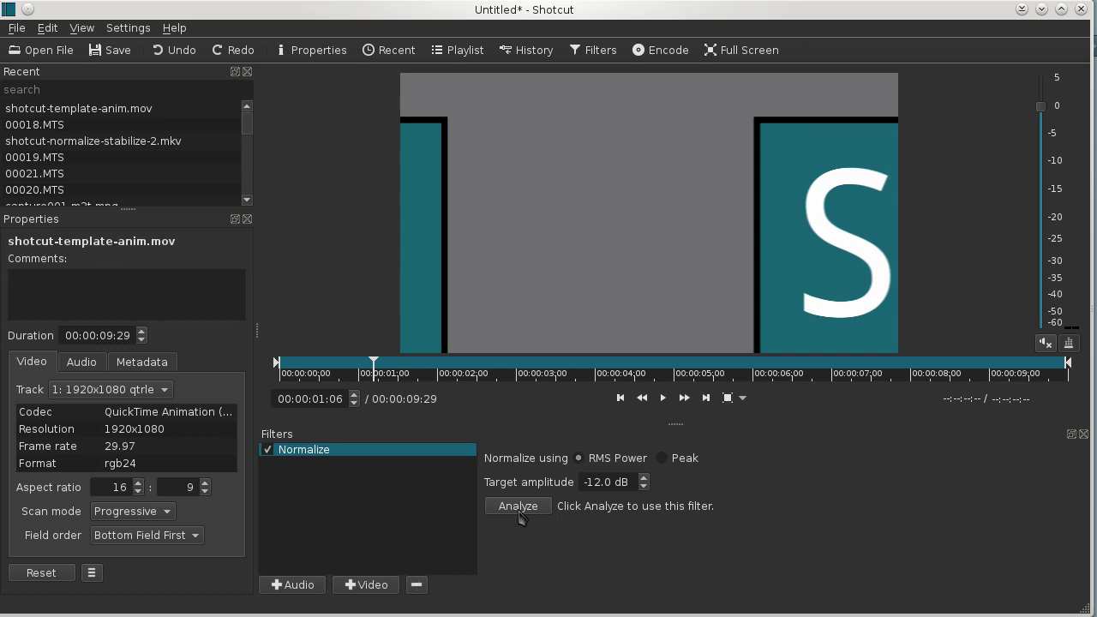
- Run the Normalize analysis on shotcut-template-anim.mov, then replay it from the start to check levels
{"action": "left_click", "coordinate": [518, 506]}
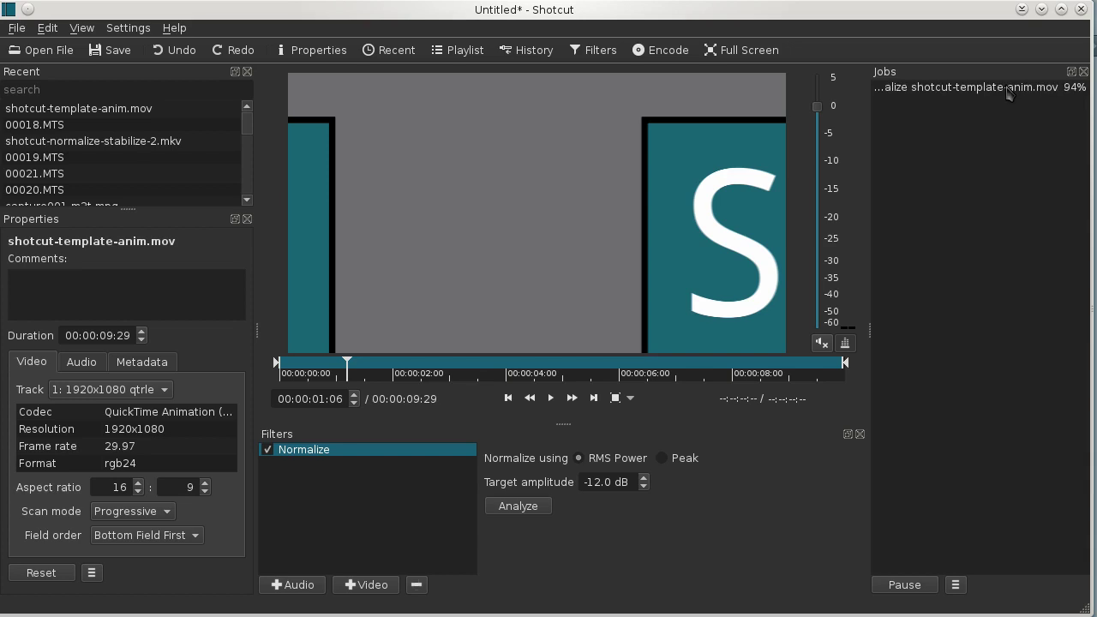
{"action": "left_click", "coordinate": [1008, 89]}
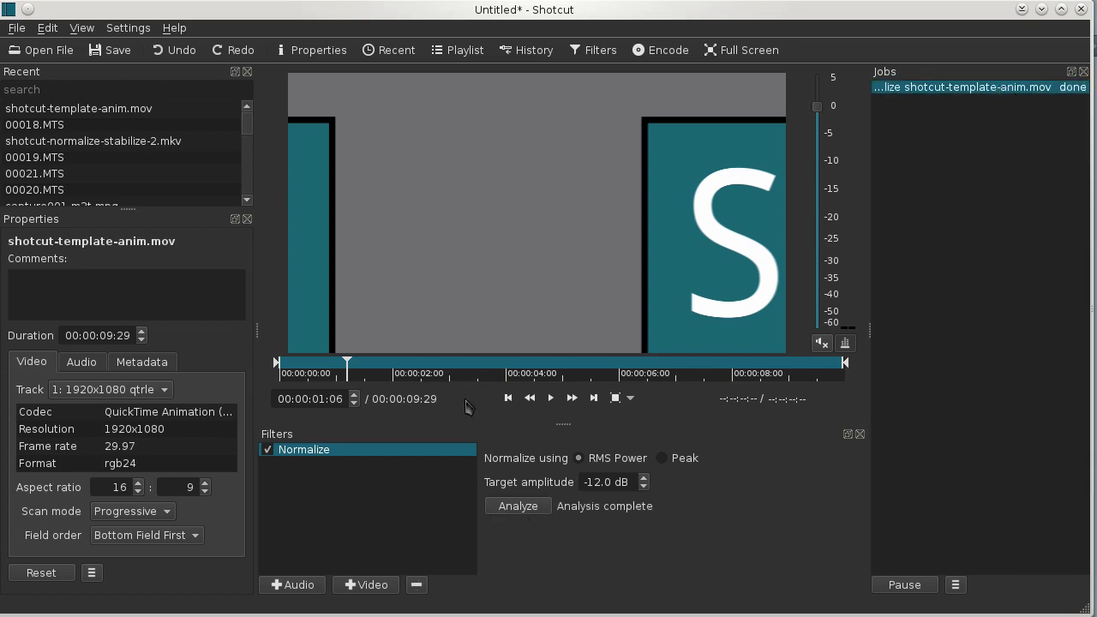
{"action": "left_click", "coordinate": [506, 400]}
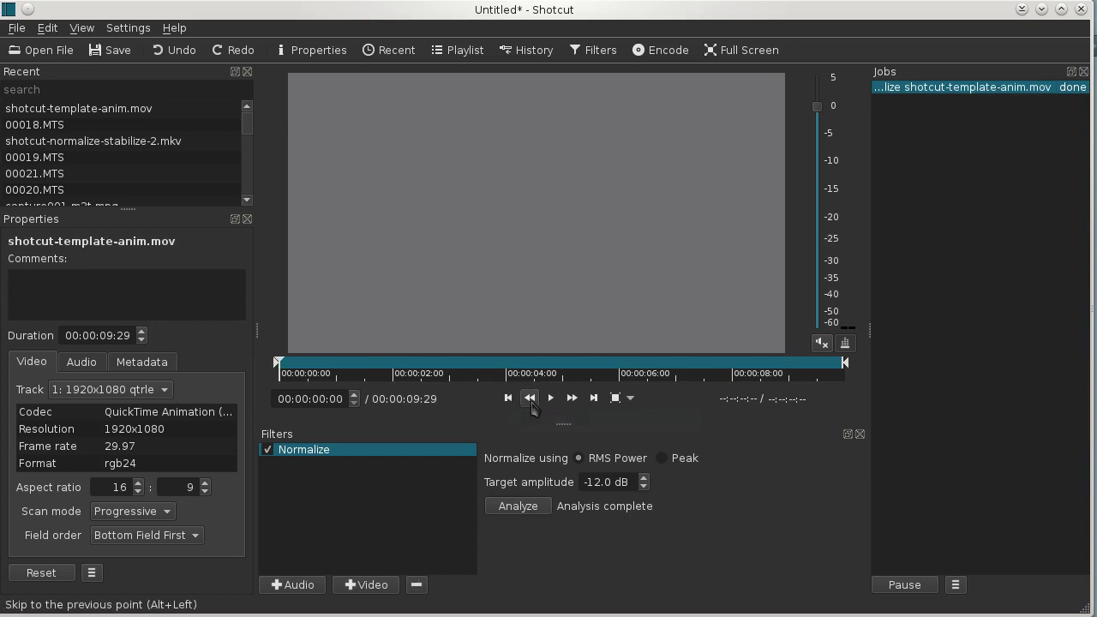
{"action": "left_click", "coordinate": [550, 398]}
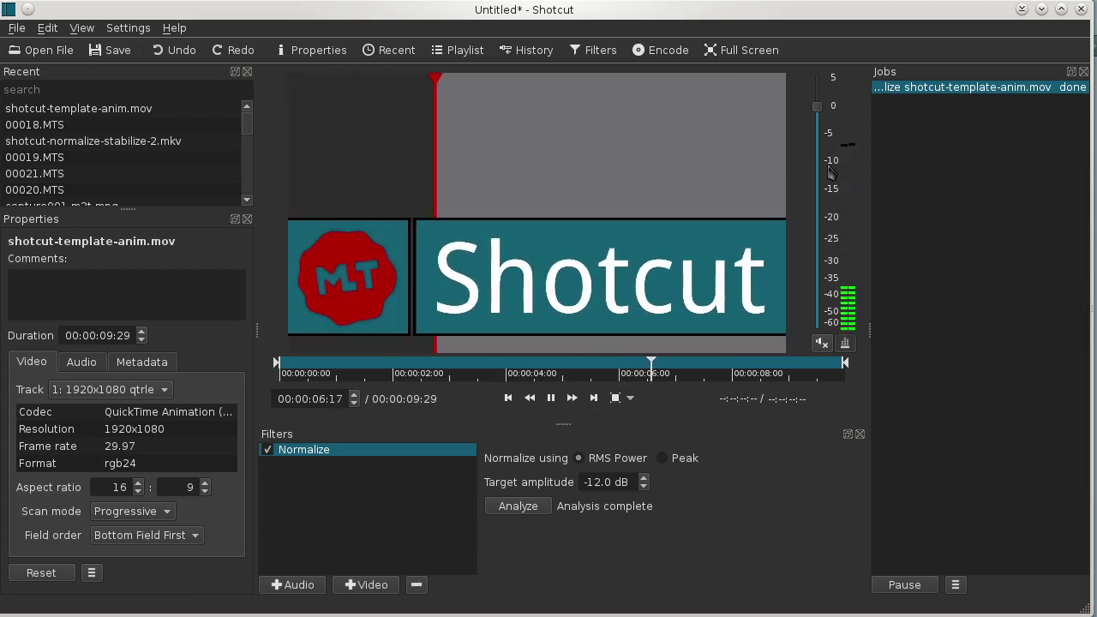
{"action": "left_click", "coordinate": [550, 398]}
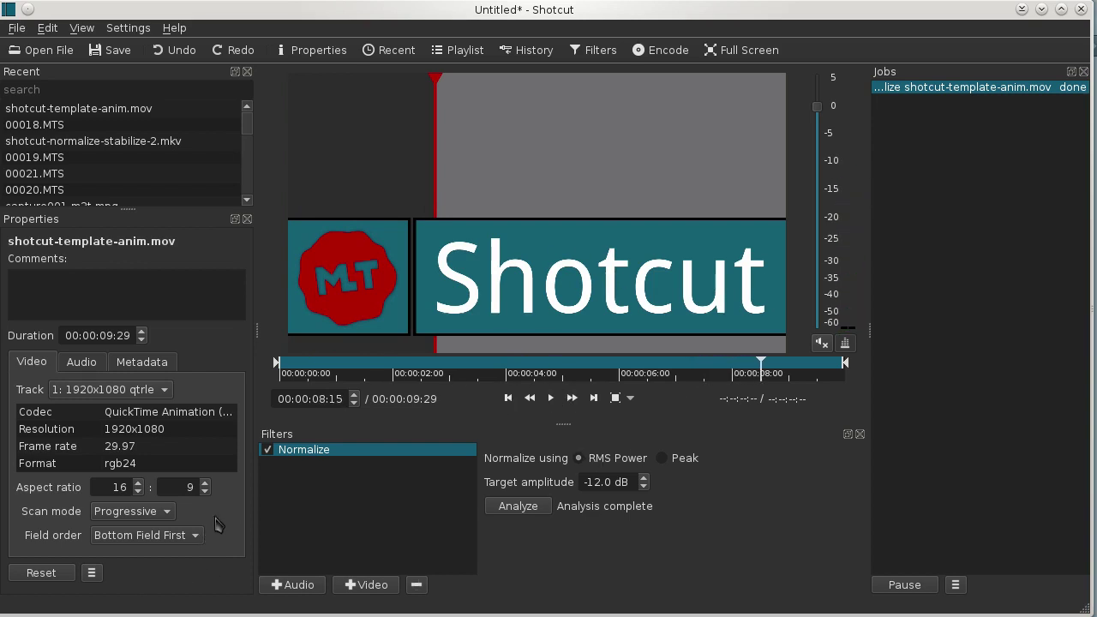
- Append the animation clip to the playlist and open 00018.MTS from recent files
{"action": "left_click", "coordinate": [458, 50]}
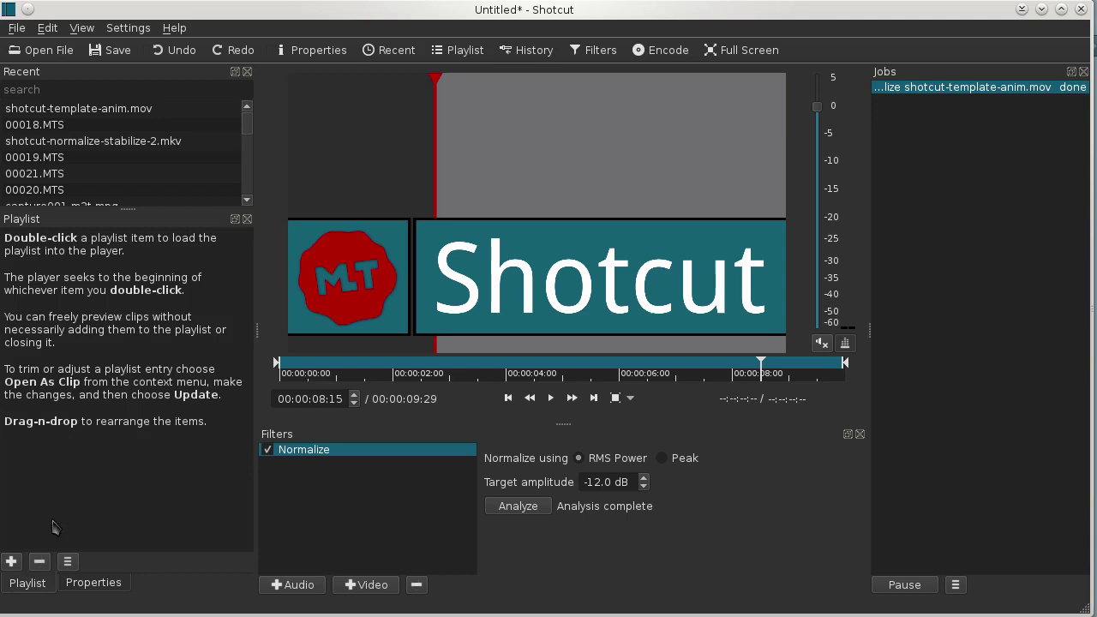
{"action": "left_click", "coordinate": [12, 561]}
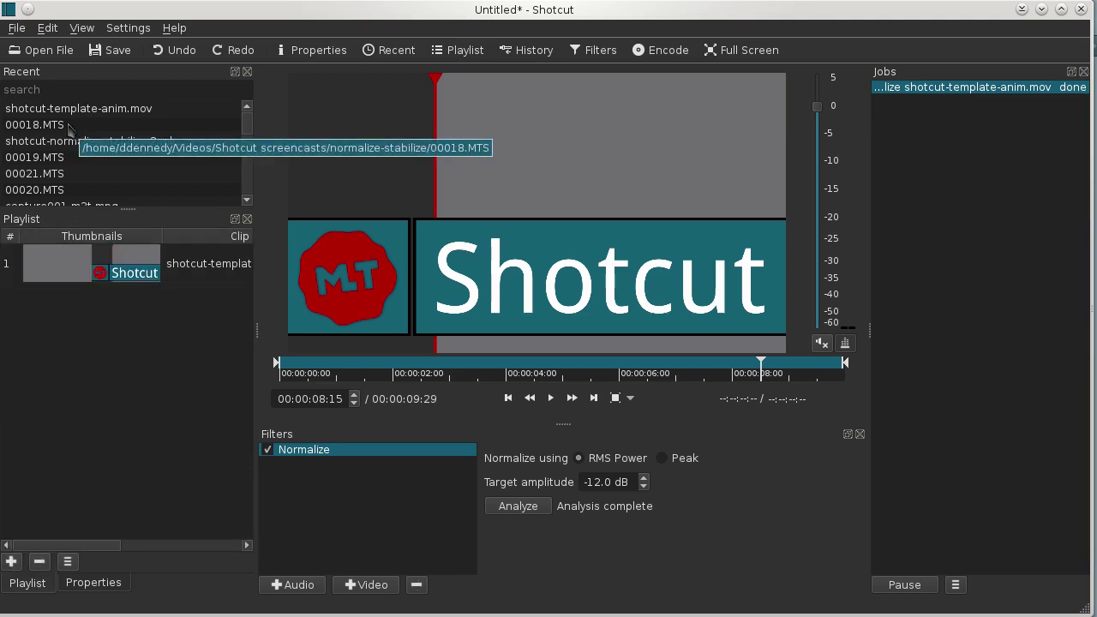
{"action": "scroll", "coordinate": [69, 129], "scroll_direction": "down", "scroll_amount": 1}
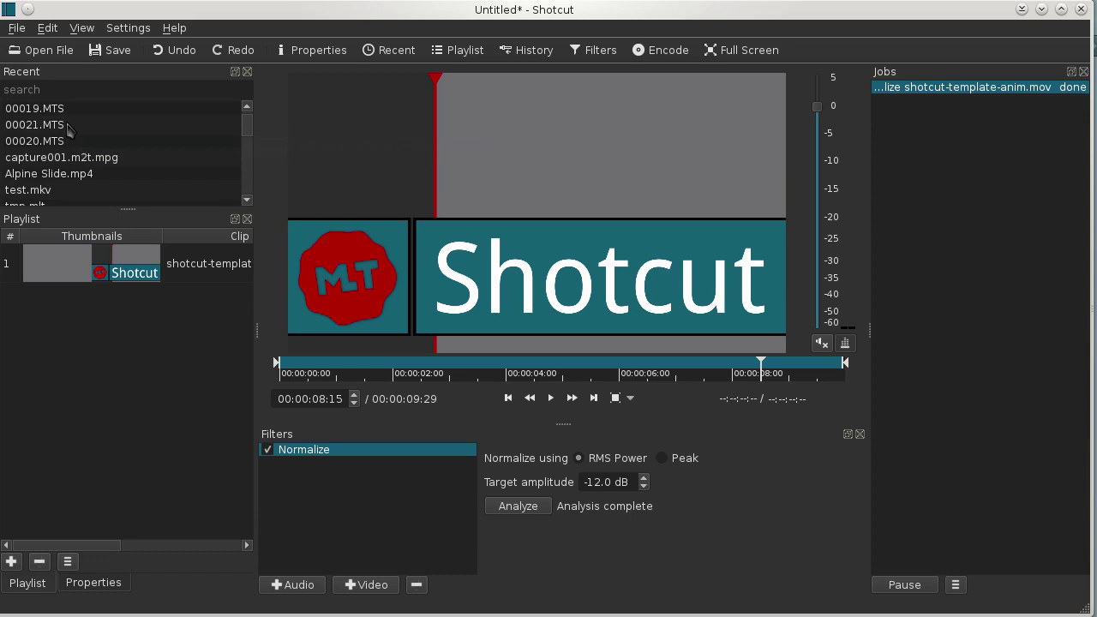
{"action": "scroll", "coordinate": [139, 133], "scroll_direction": "up", "scroll_amount": 1}
{"action": "left_click", "coordinate": [140, 129]}
{"action": "double_click", "coordinate": [69, 127]}
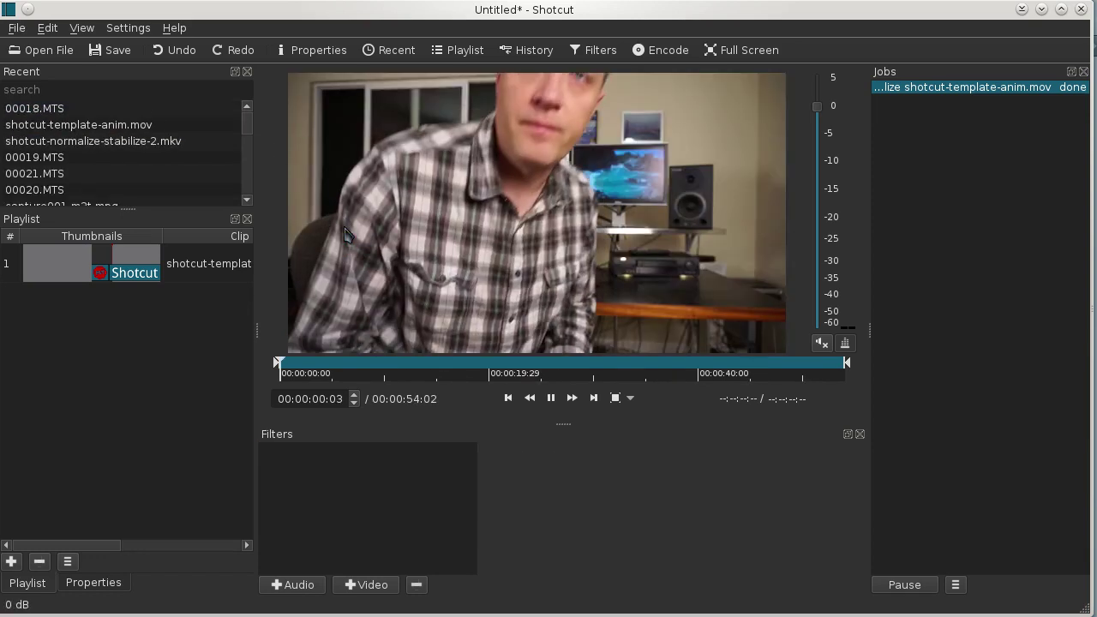
- Add a Normalize filter at -12.0 dB RMS Power to 00018.MTS and analyze it
{"action": "left_click", "coordinate": [297, 585]}
{"action": "left_click", "coordinate": [336, 463]}
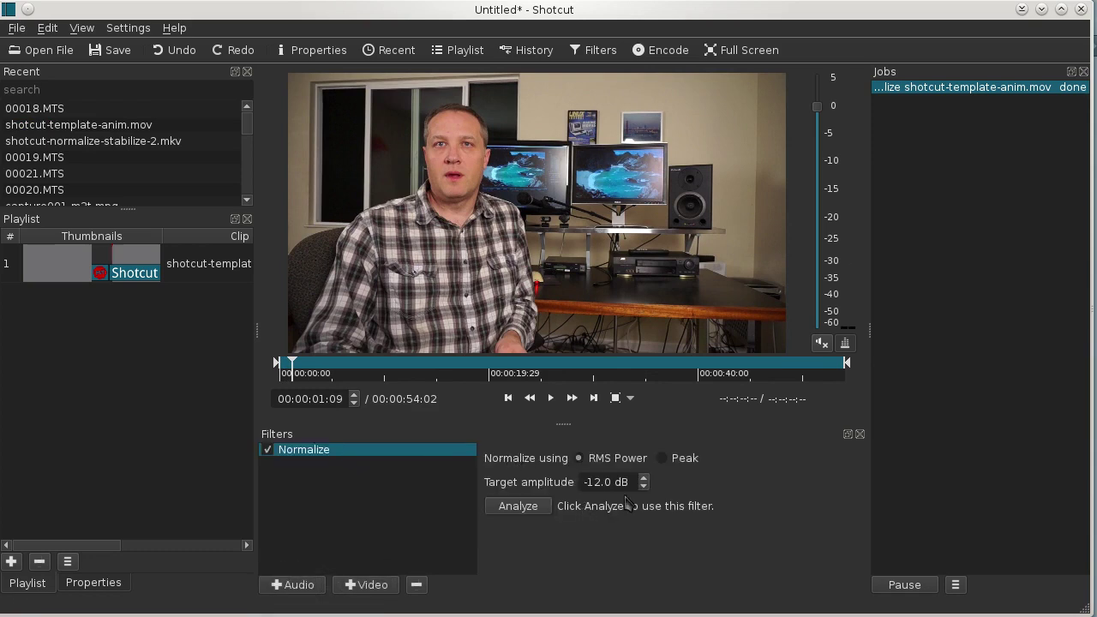
{"action": "left_click", "coordinate": [517, 506]}
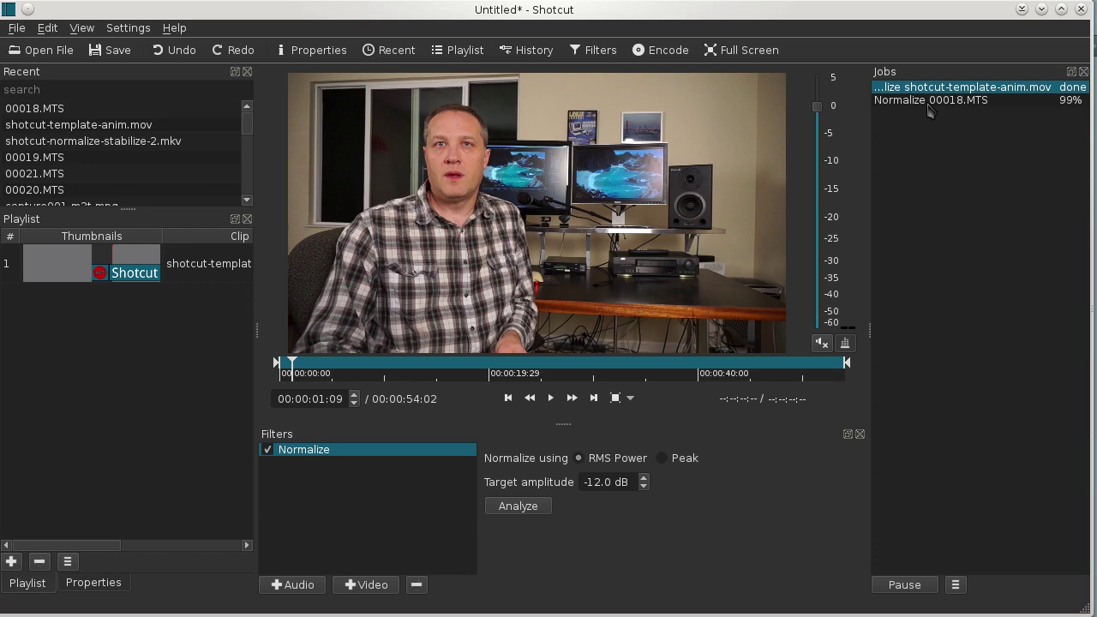
{"action": "left_click", "coordinate": [1084, 72]}
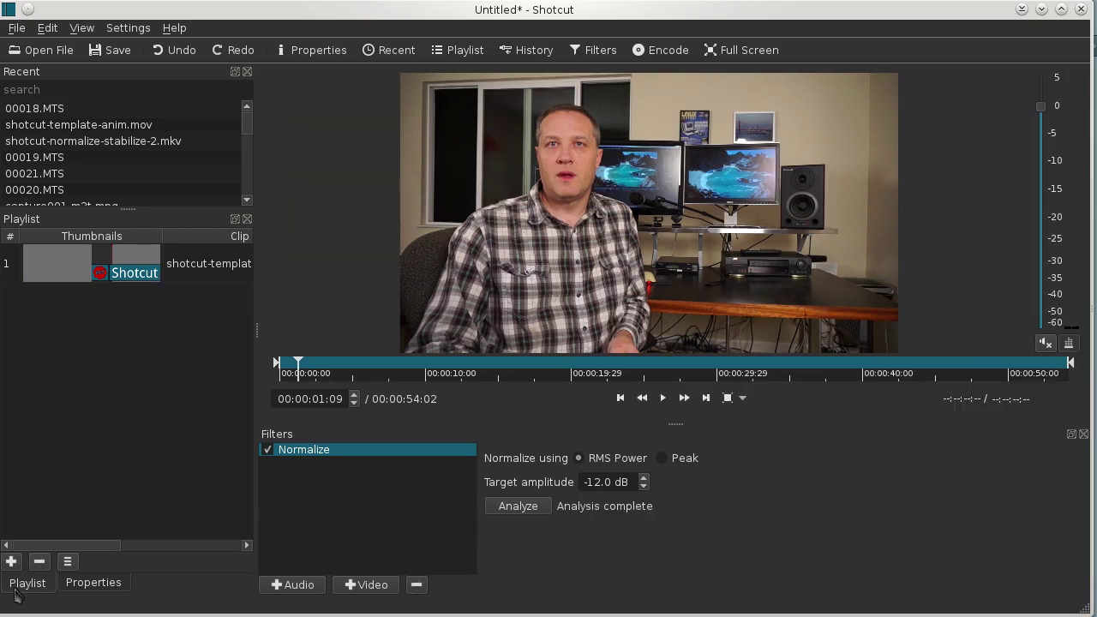
- Append 00018.MTS to the playlist, then load and preview the two-clip playlist
{"action": "left_click", "coordinate": [11, 561]}
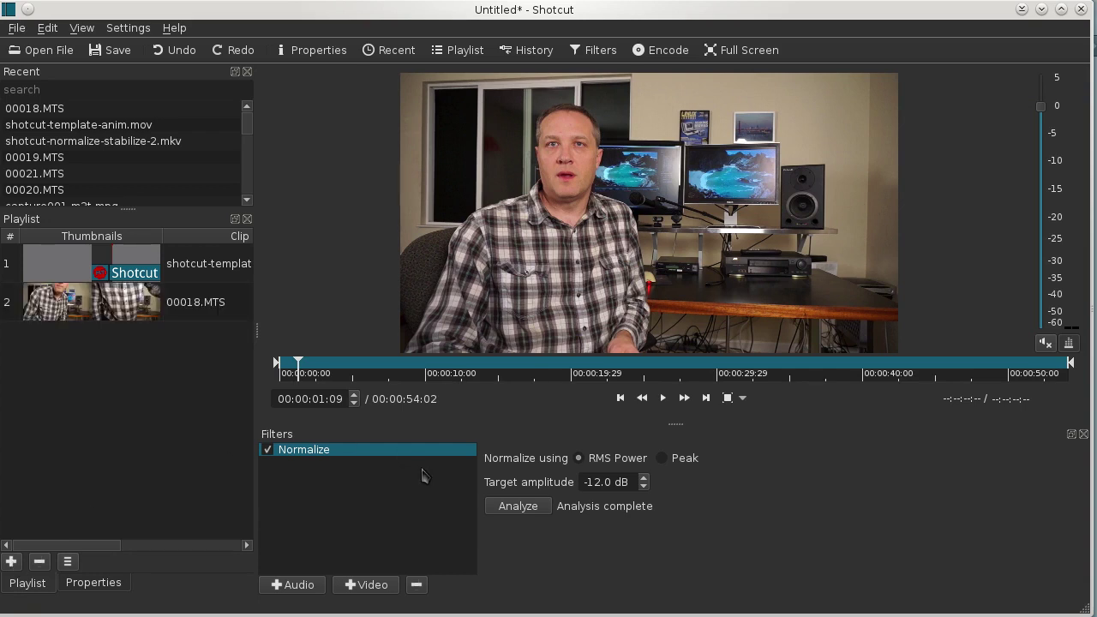
{"action": "left_click", "coordinate": [1084, 434]}
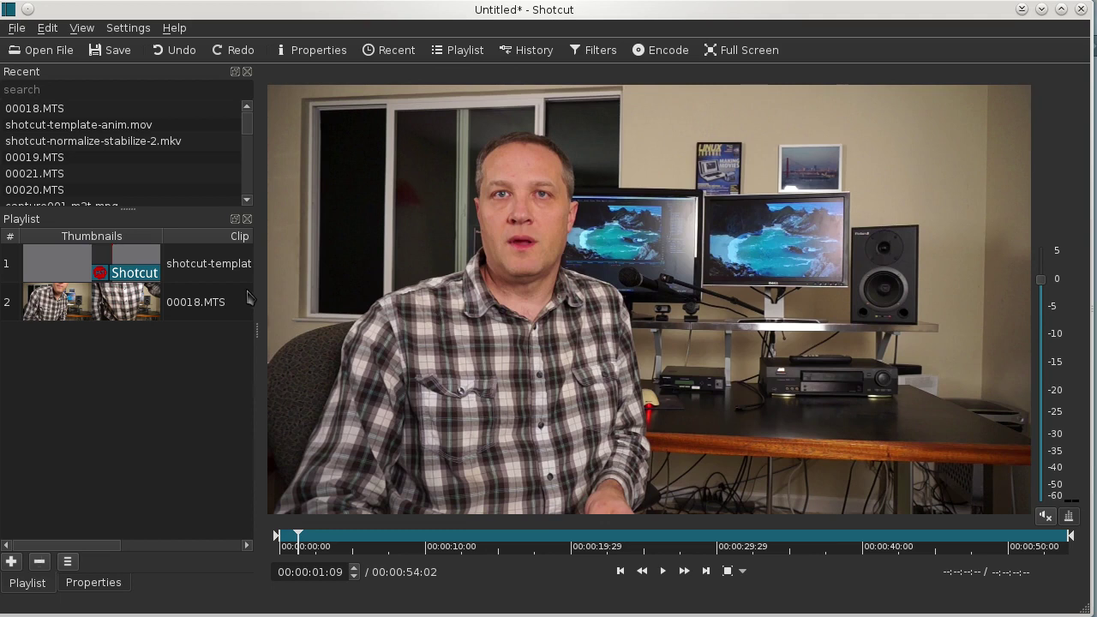
{"action": "double_click", "coordinate": [102, 268]}
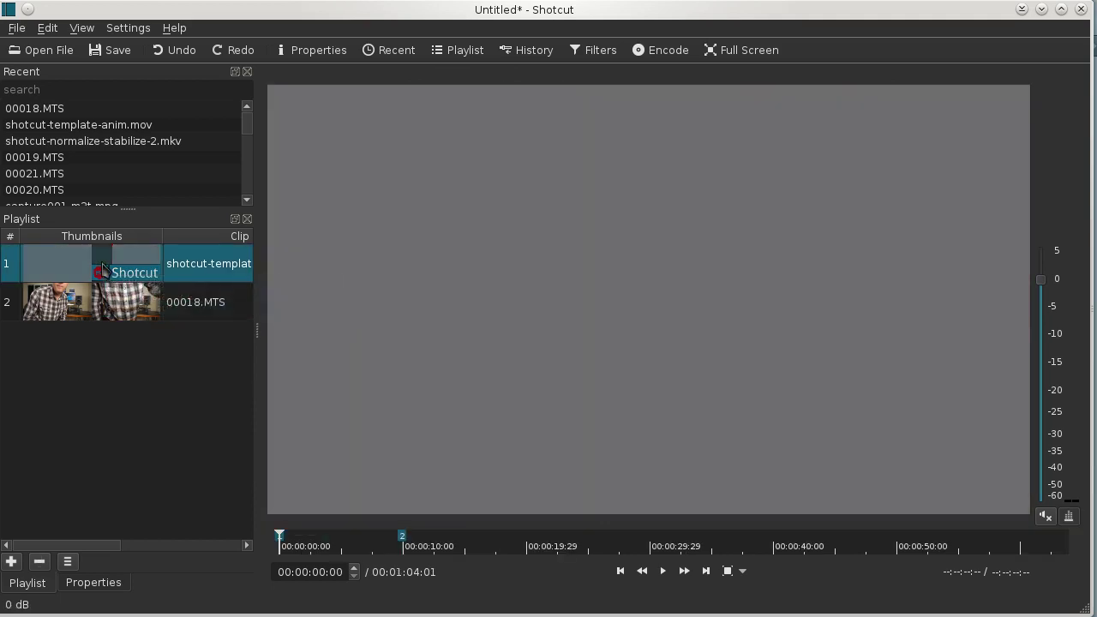
{"action": "left_click", "coordinate": [377, 546]}
{"action": "left_click", "coordinate": [662, 570]}
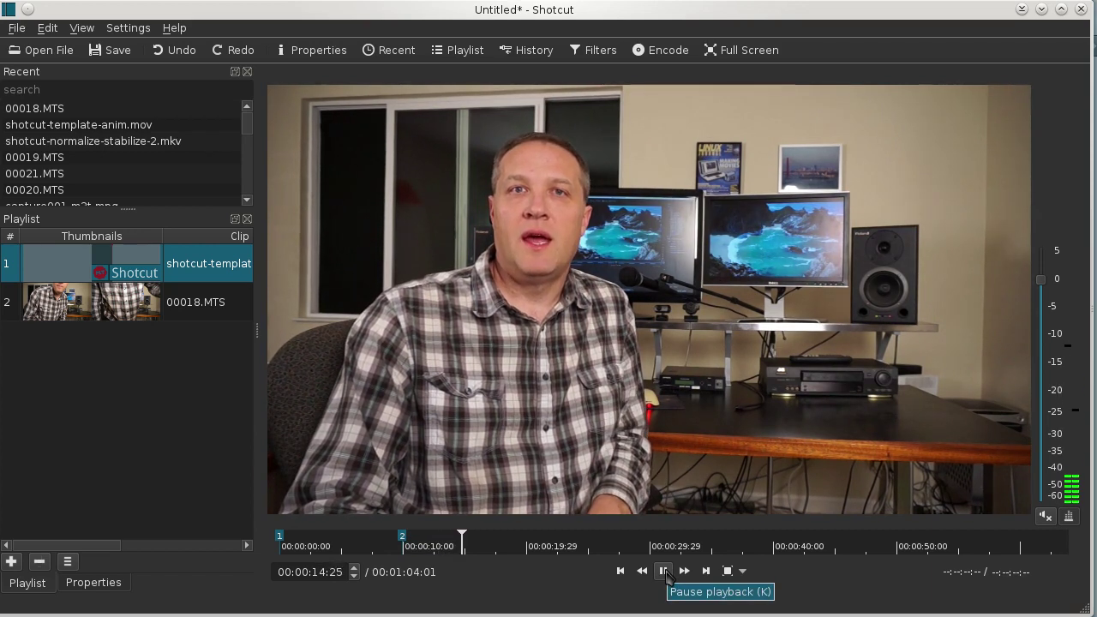
{"action": "left_click", "coordinate": [664, 571]}
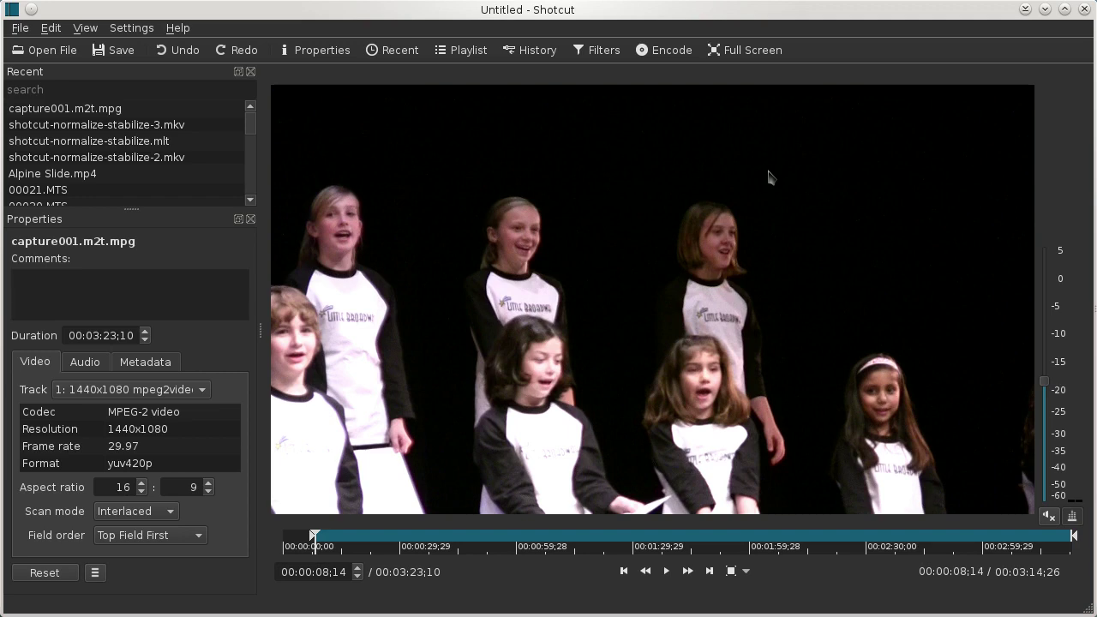
- Play the stage clip and set its out point near 00:00:26:27, leaving 00:00:17:22
{"action": "key", "text": "space"}
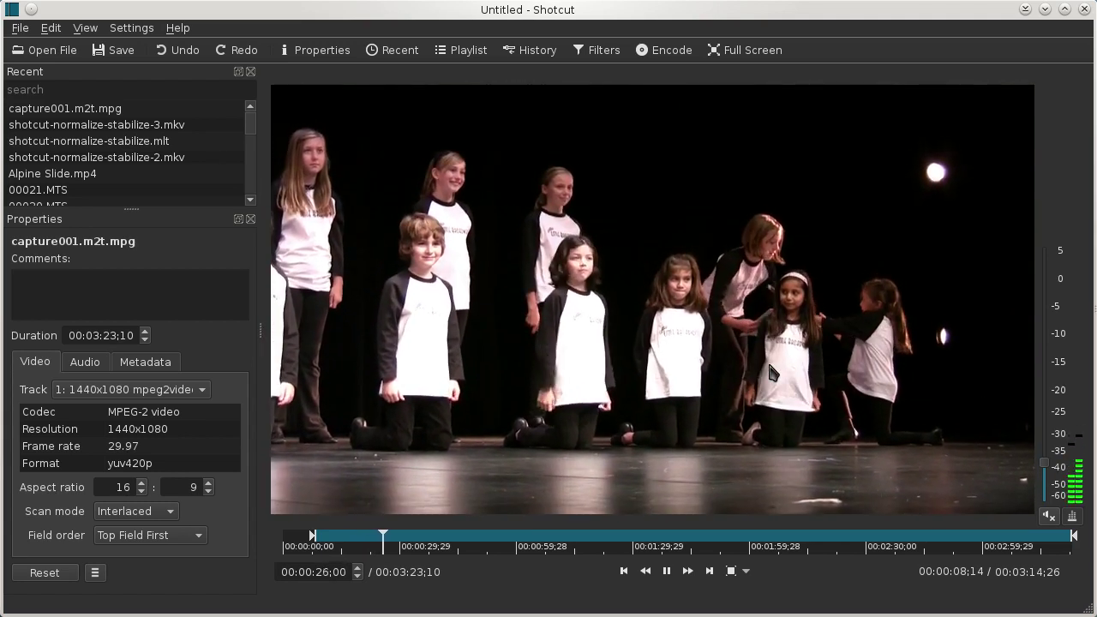
{"action": "key", "text": "o"}
{"action": "key", "text": "space"}
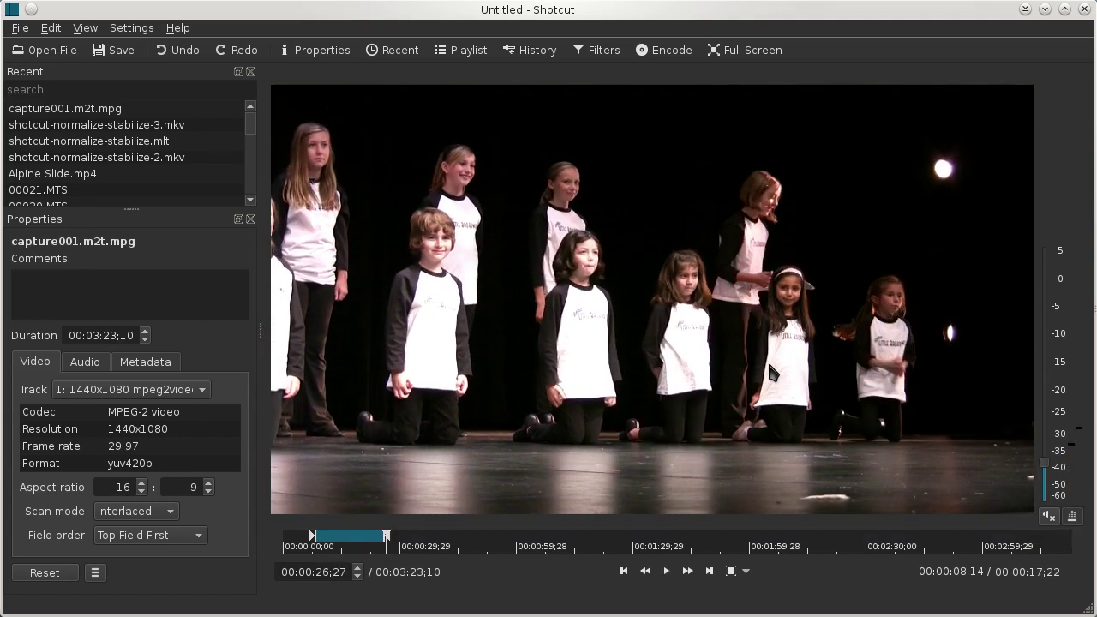
- Add a Stabilize video filter and lower Shakiness and Accuracy from 4 to 1
{"action": "left_click", "coordinate": [604, 50]}
{"action": "left_click", "coordinate": [375, 586]}
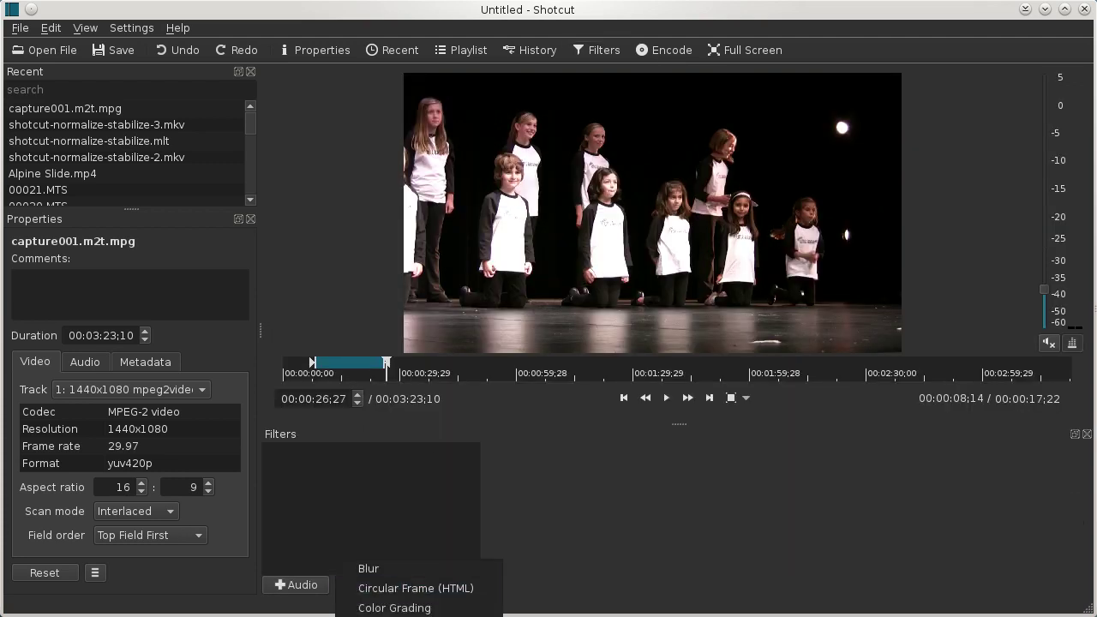
{"action": "key", "text": "Escape"}
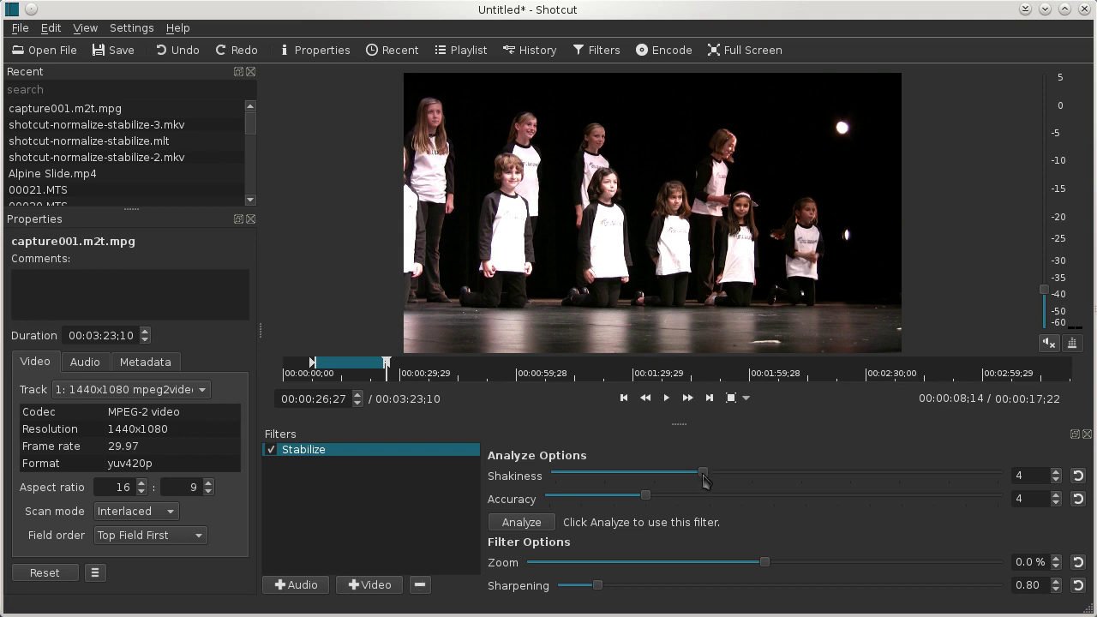
{"action": "left_click_drag", "start_coordinate": [701, 479], "coordinate": [565, 477]}
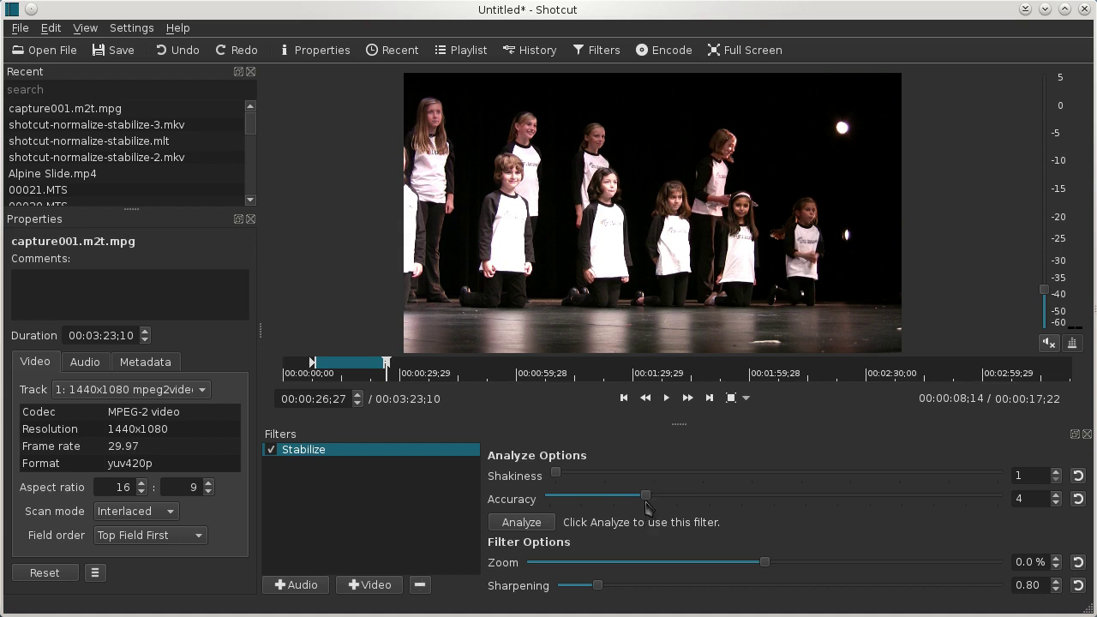
{"action": "left_click_drag", "start_coordinate": [645, 501], "coordinate": [546, 502]}
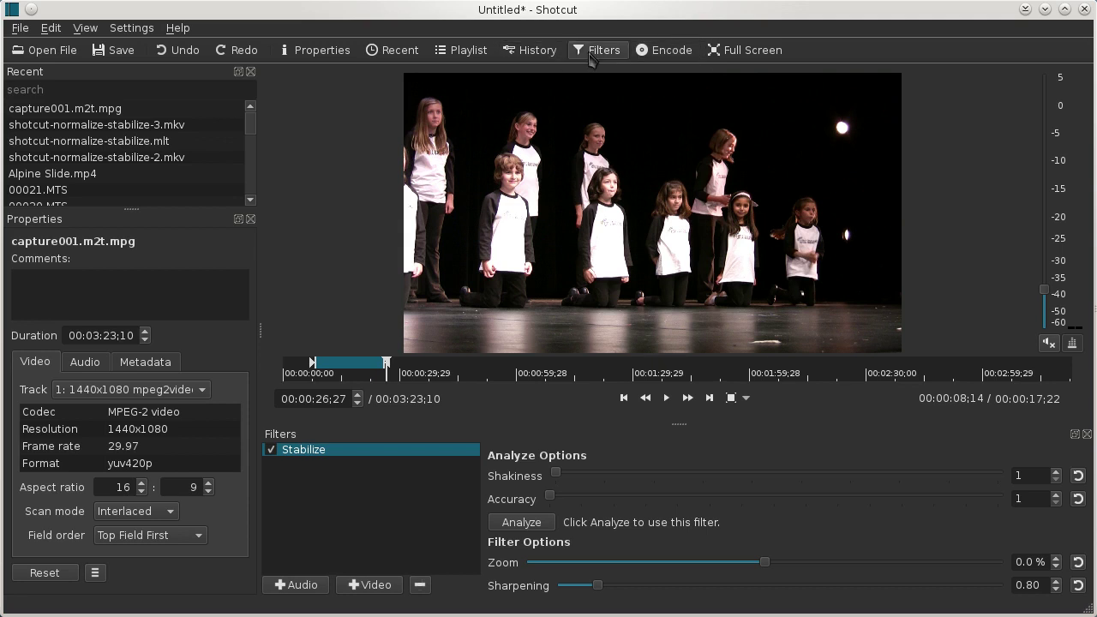
- Analyze capture001.m2t.mpg with the Stabilize filter and dismiss the finished job list
{"action": "left_click", "coordinate": [521, 522]}
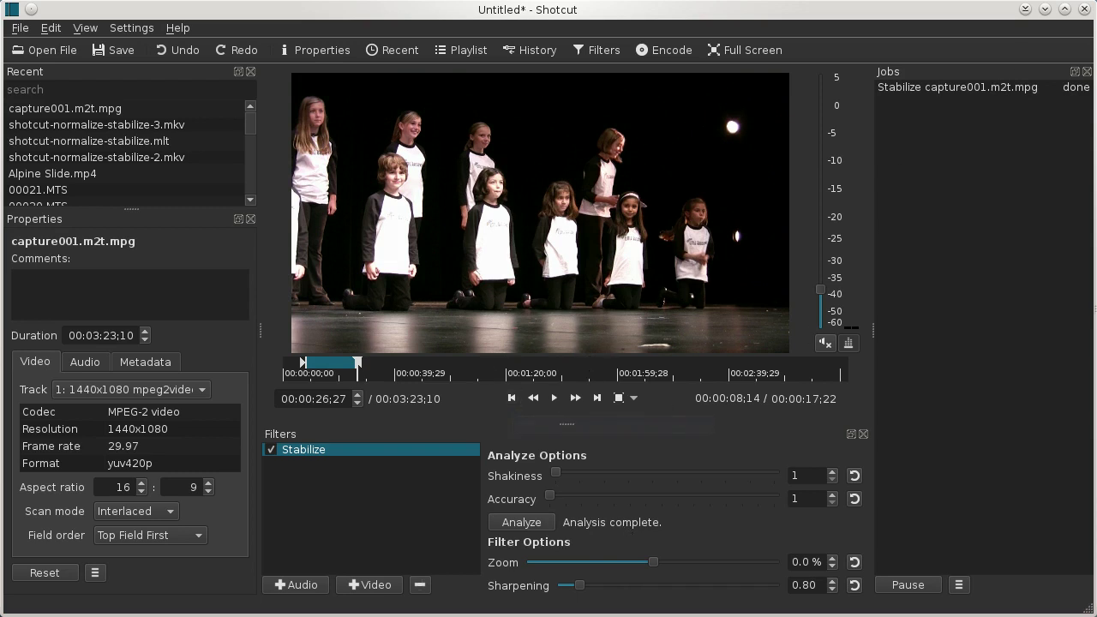
{"action": "left_click", "coordinate": [1088, 72]}
- Return to the 00:00:08:14 in point and play the stabilized stage clip
{"action": "left_click", "coordinate": [1087, 434]}
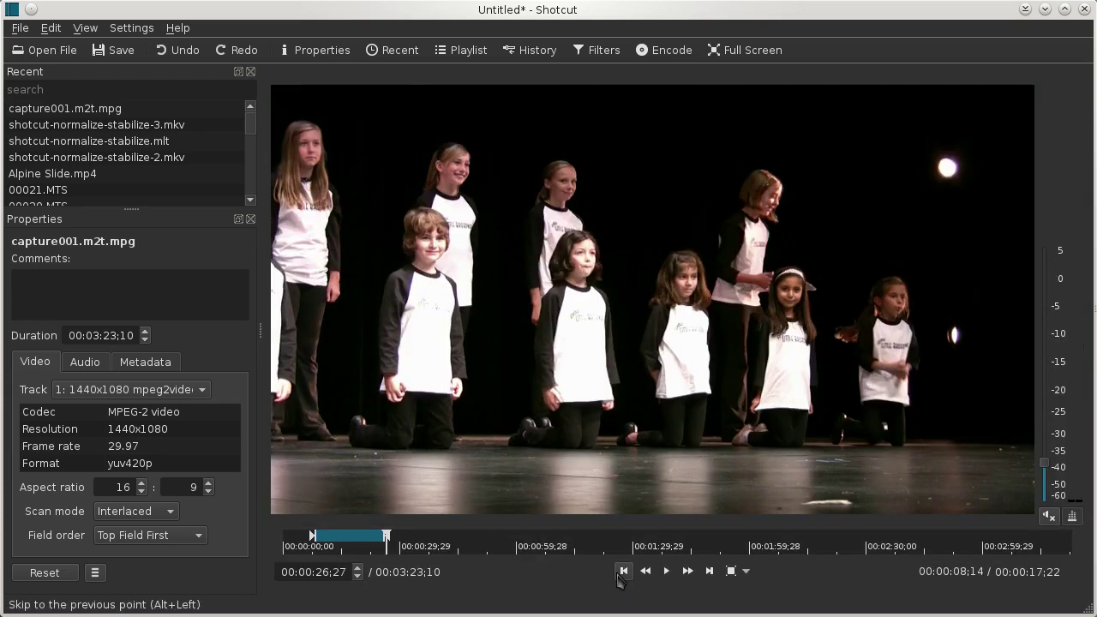
{"action": "left_click", "coordinate": [622, 571]}
{"action": "left_click", "coordinate": [623, 574]}
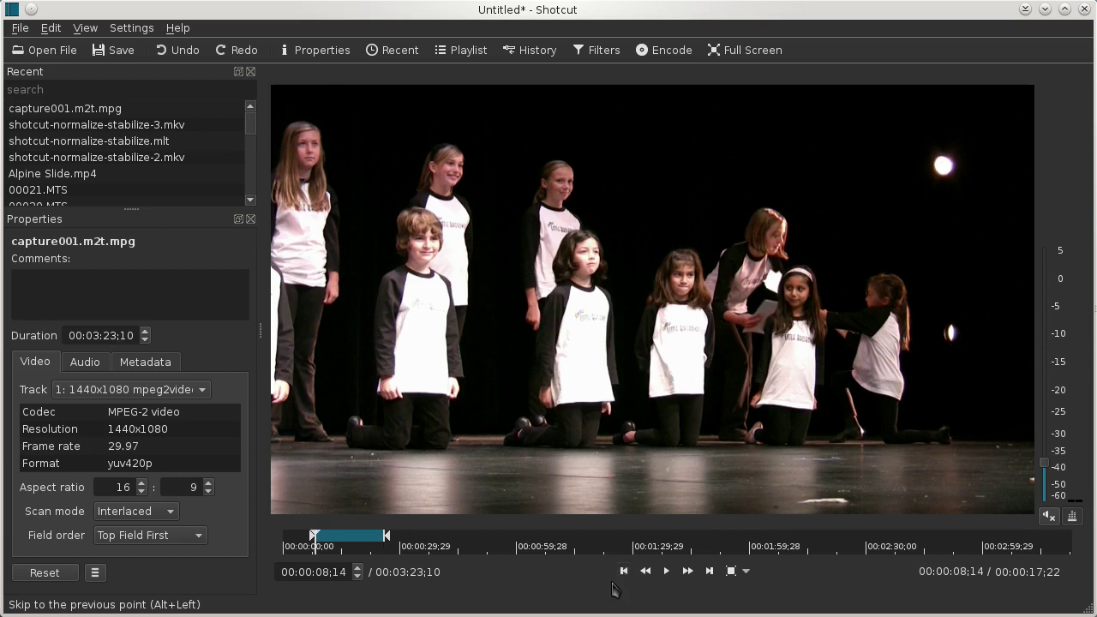
{"action": "left_click", "coordinate": [666, 571]}
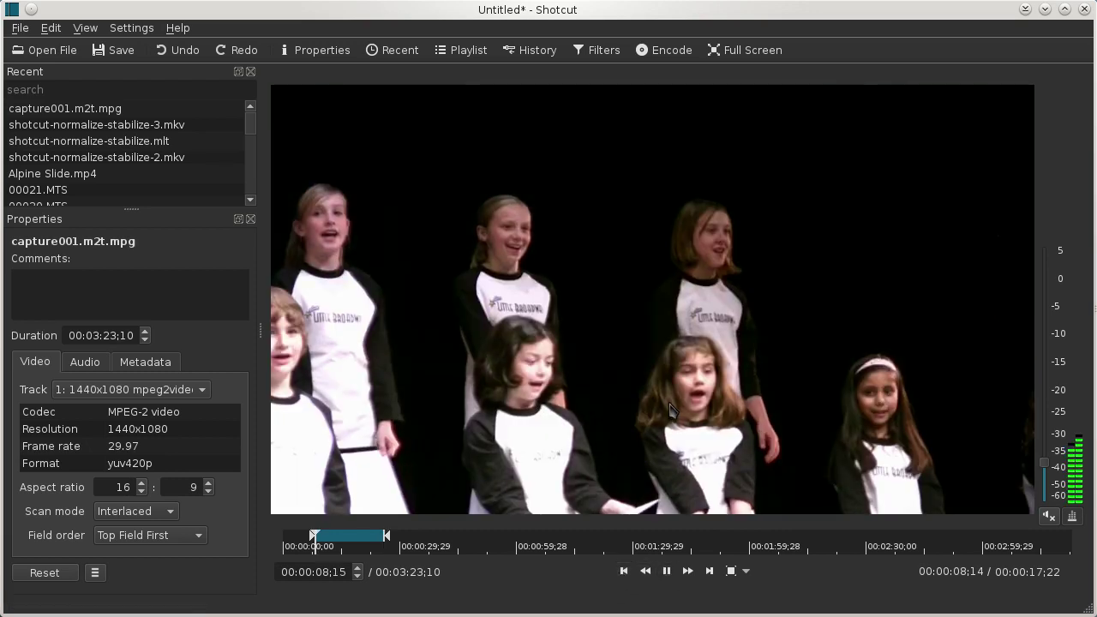